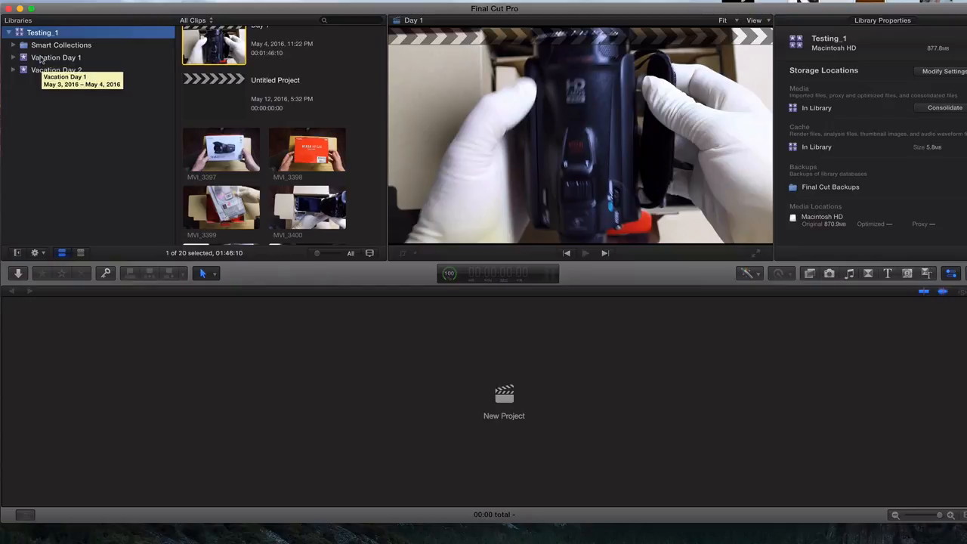
Step: Review the contents of the Vacation Day 1 and Vacation Day 2 events in the Testing_1 library
{"action": "left_click", "coordinate": [40, 59]}
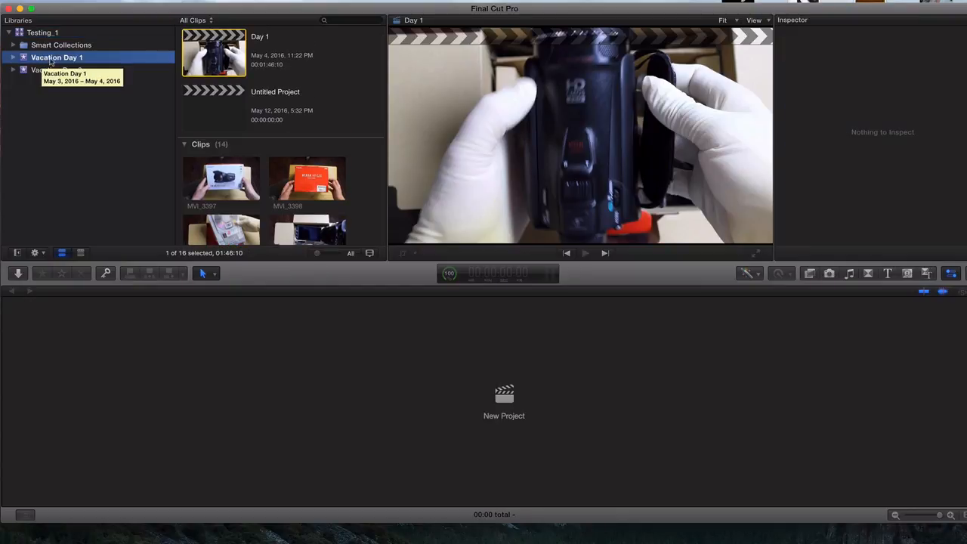
{"action": "left_click", "coordinate": [46, 70]}
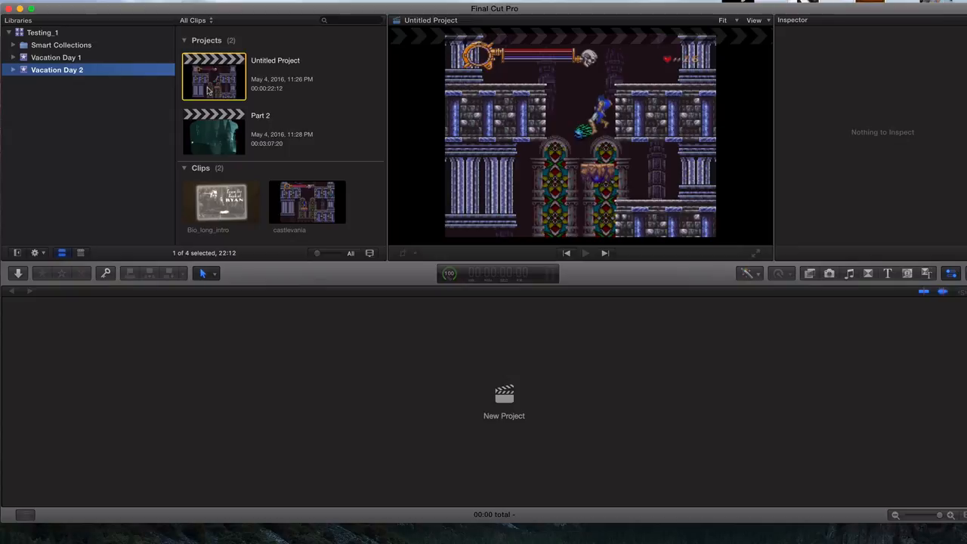
Step: Lower the editing window enough to uncover part of the desktop, and move the Sup Baby drive icon higher up
{"action": "left_click_drag", "start_coordinate": [234, 7], "coordinate": [225, 192]}
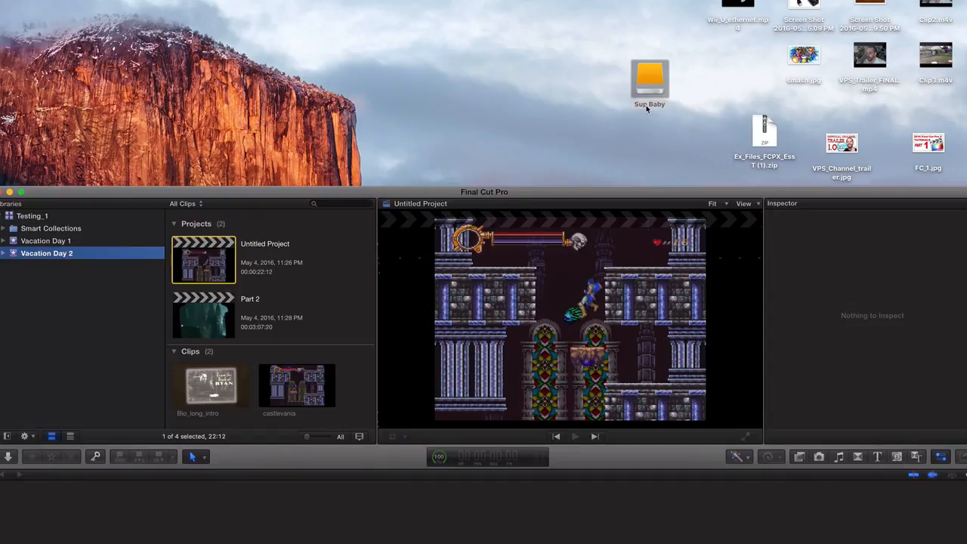
{"action": "left_click_drag", "start_coordinate": [645, 104], "coordinate": [647, 41]}
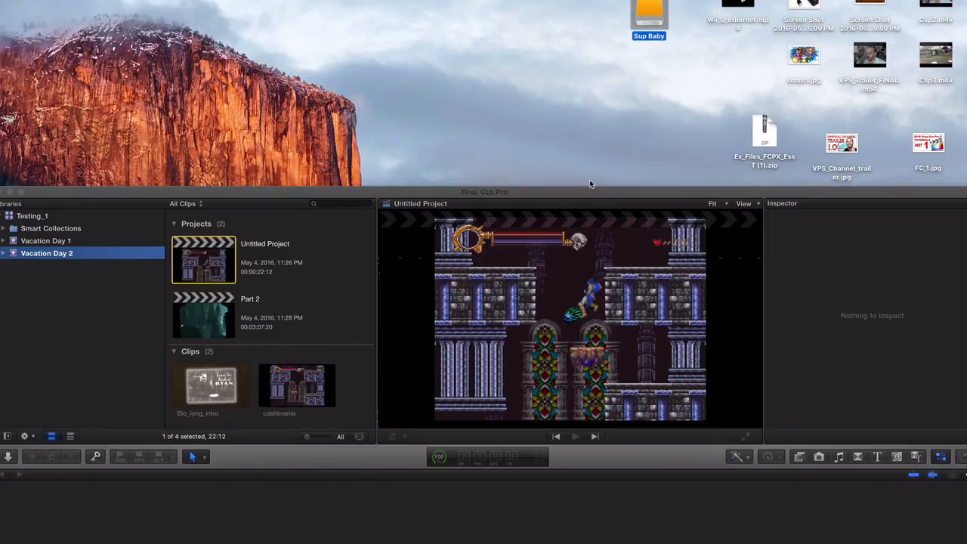
{"action": "left_click_drag", "start_coordinate": [586, 188], "coordinate": [580, 61]}
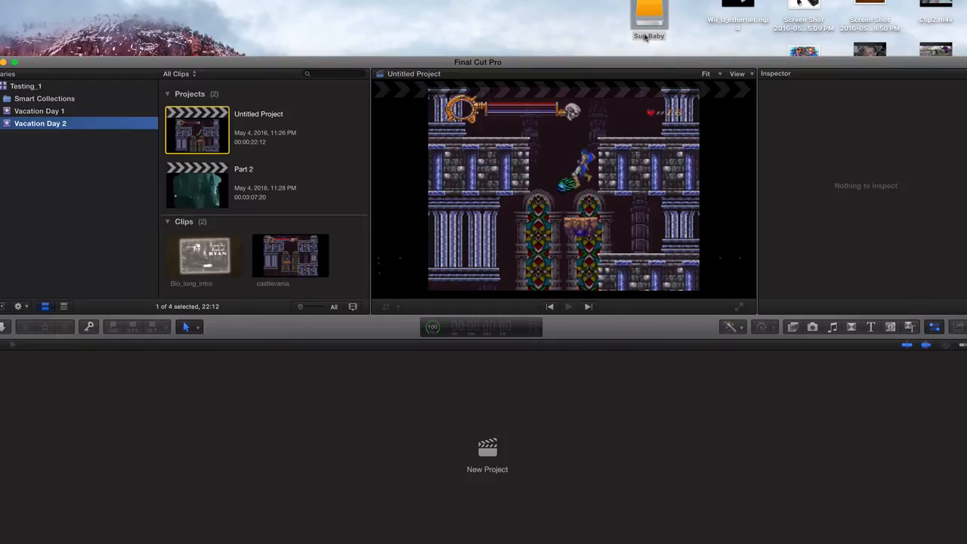
{"action": "mouse_move", "coordinate": [623, 61]}
{"action": "left_mouse_down"}
{"action": "mouse_move", "coordinate": [619, 85]}
{"action": "mouse_move", "coordinate": [624, 68]}
{"action": "left_mouse_up"}
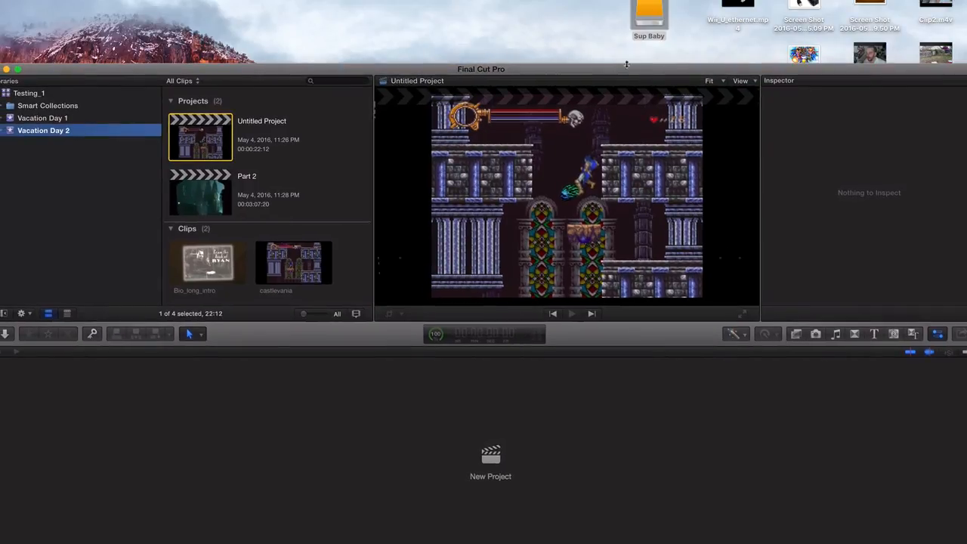
Step: Switch to Finder by opening the Sup Baby drive, and go into its Village Park Source folder
{"action": "left_click", "coordinate": [649, 32]}
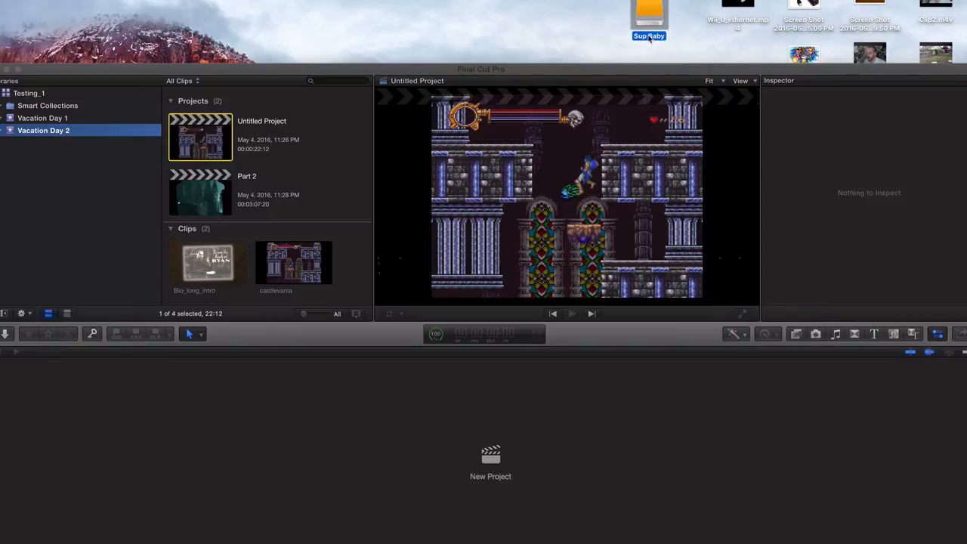
{"action": "double_click", "coordinate": [648, 37]}
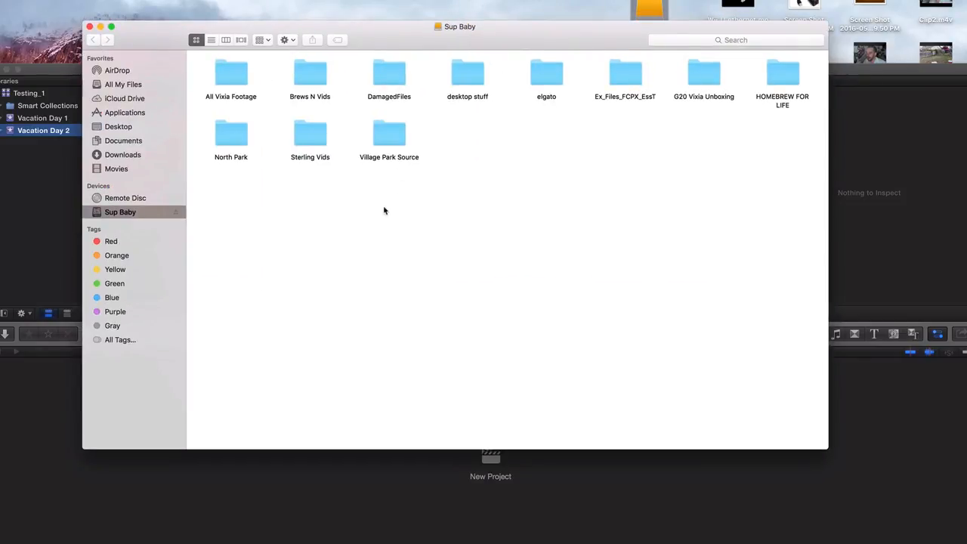
{"action": "double_click", "coordinate": [387, 140]}
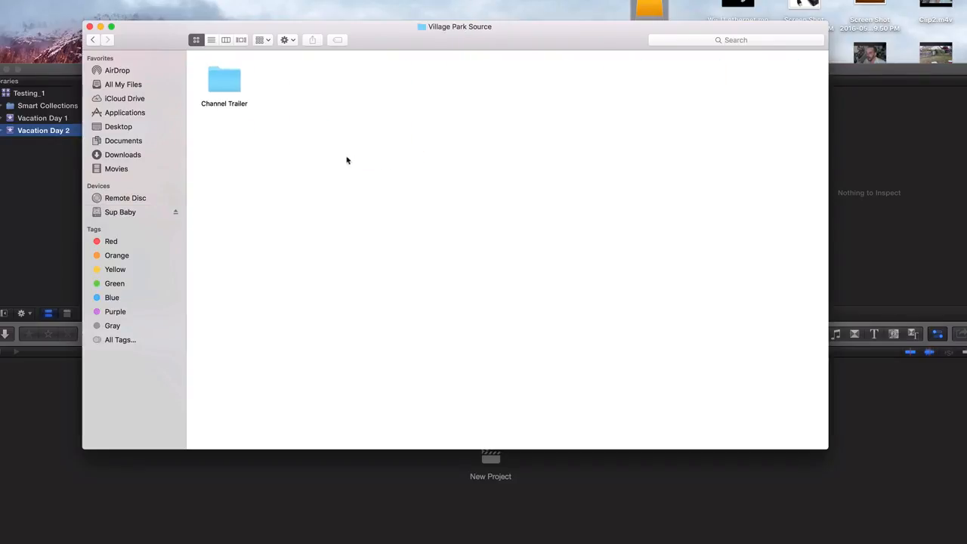
Step: Create a new folder named FCPX Libraries inside the Village Park Source folder
{"action": "right_click", "coordinate": [276, 100]}
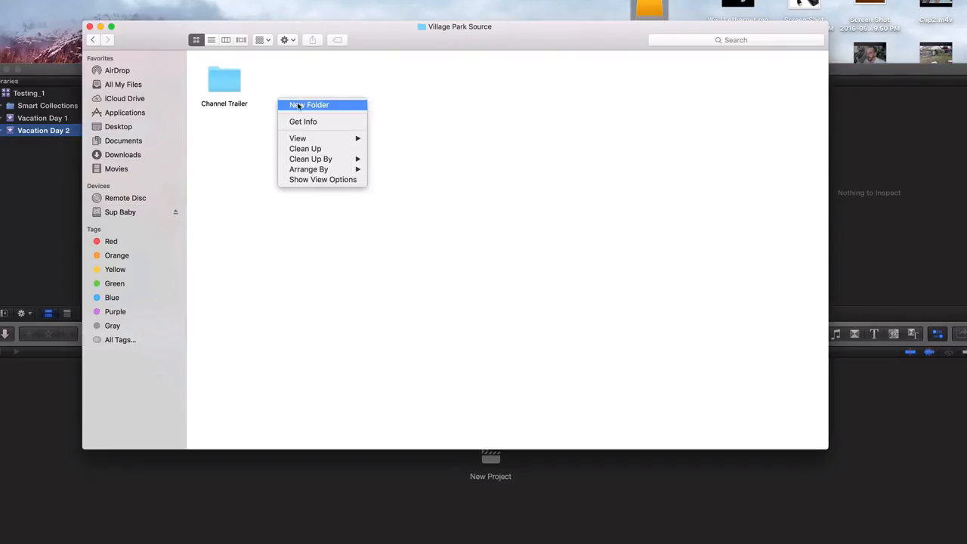
{"action": "left_click", "coordinate": [295, 107]}
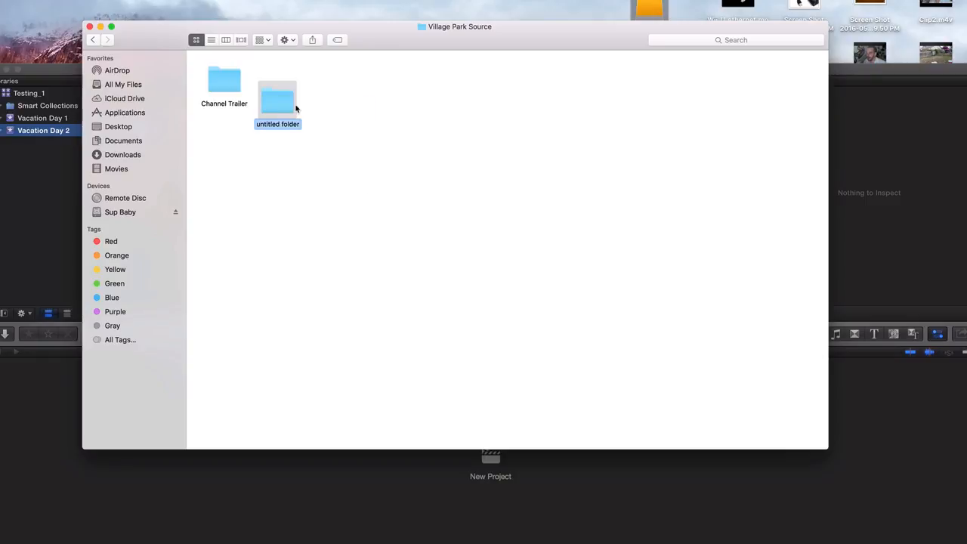
{"action": "type", "text": "FC"}
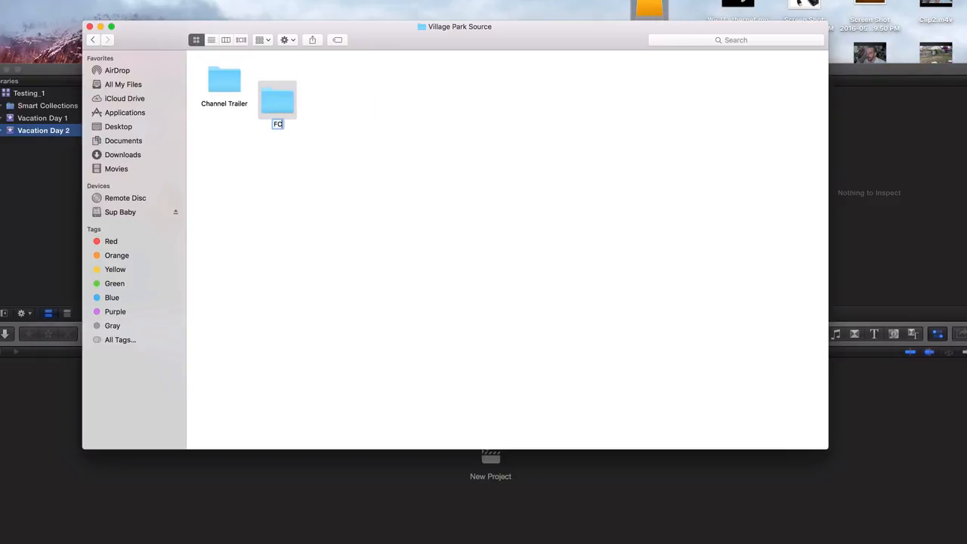
{"action": "type", "text": "PX Libraries"}
{"action": "key", "text": "Return"}
Step: Arrange the icons in the Village Park Source folder so they line up neatly
{"action": "left_click", "coordinate": [290, 41]}
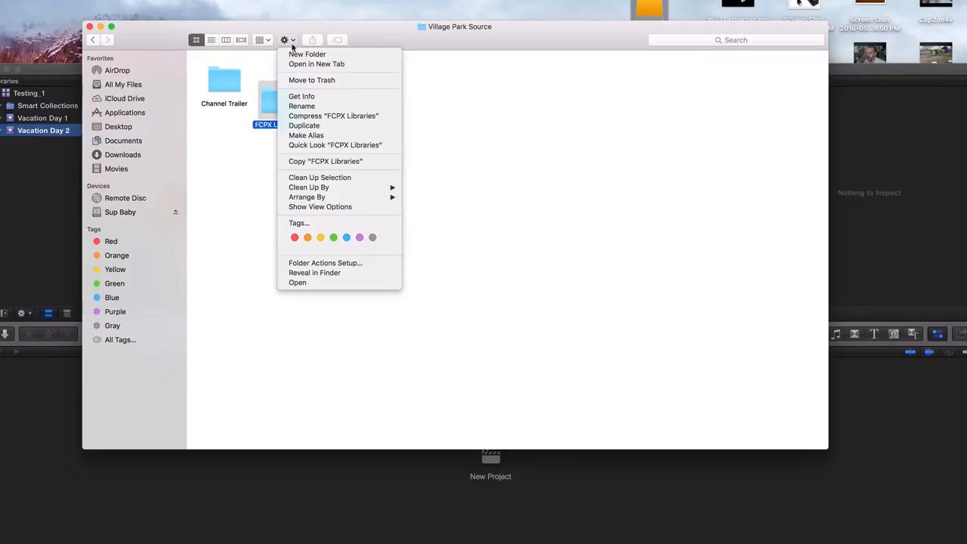
{"action": "left_click", "coordinate": [415, 197]}
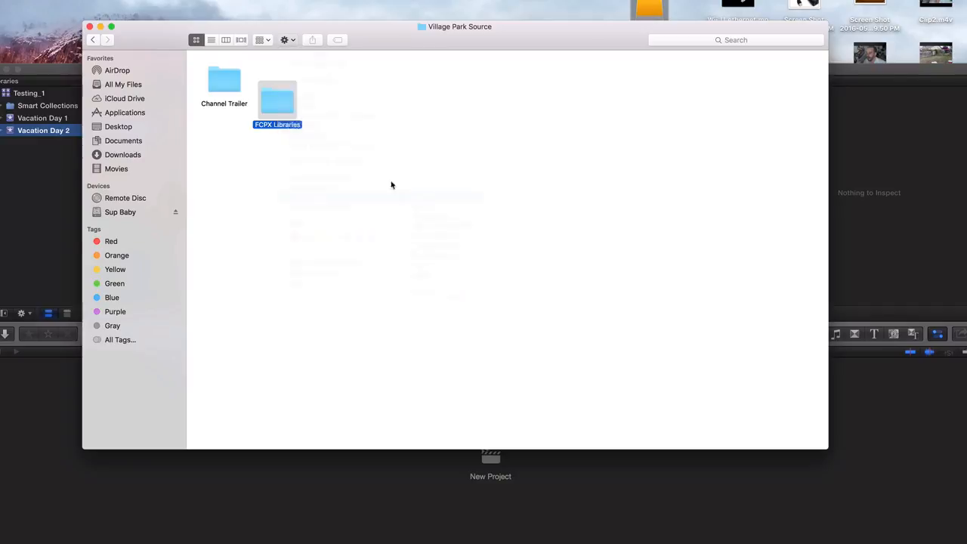
{"action": "left_click", "coordinate": [323, 174]}
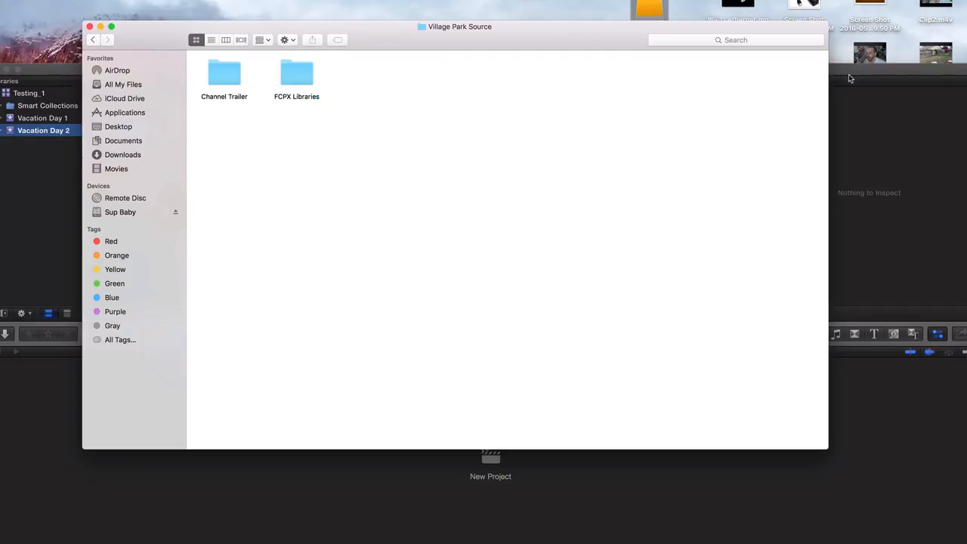
Step: Switch back to Final Cut Pro and close the Testing_1 library
{"action": "left_click", "coordinate": [848, 78]}
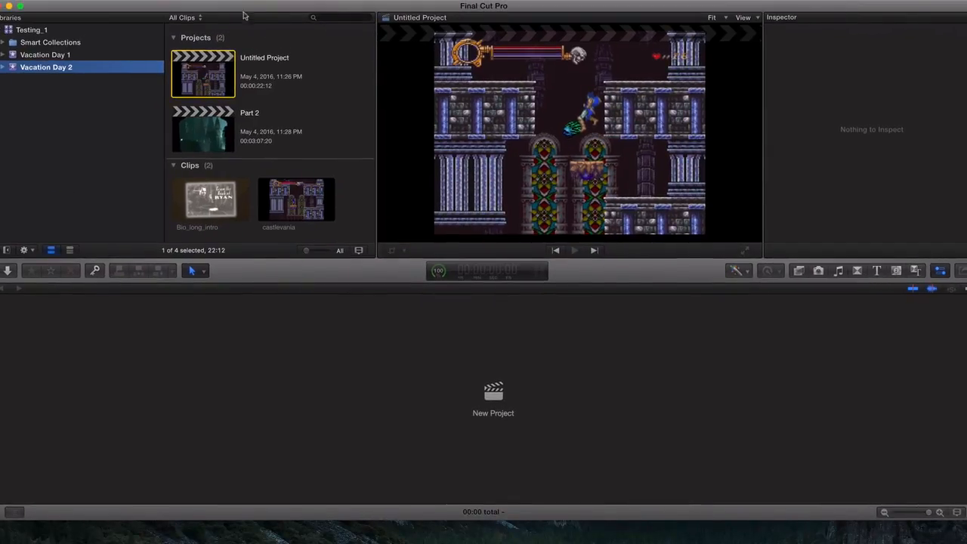
{"action": "left_click", "coordinate": [43, 33]}
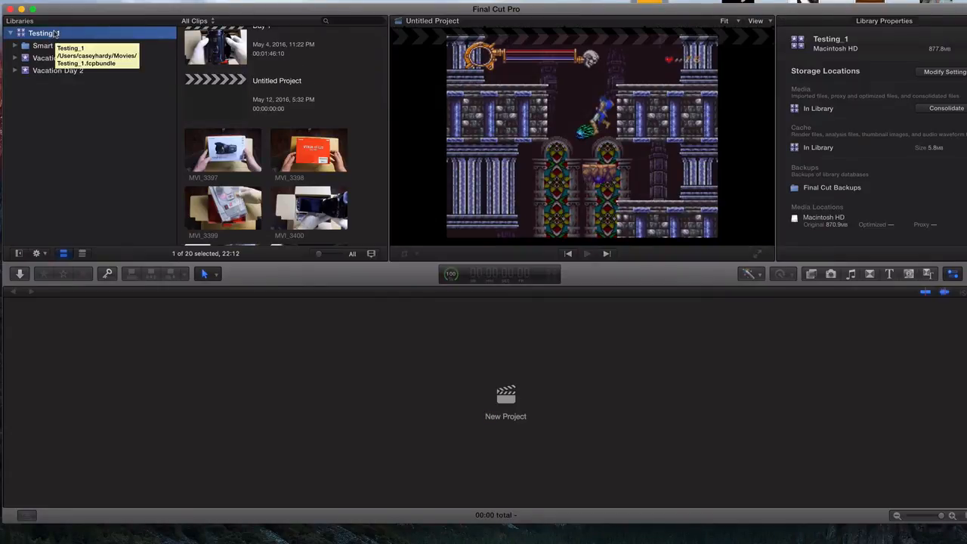
{"action": "right_click", "coordinate": [55, 34]}
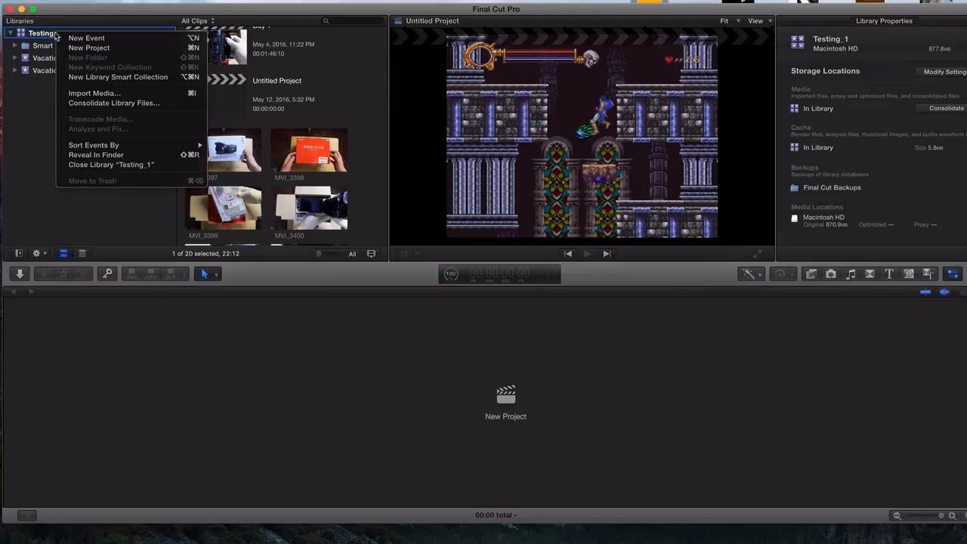
{"action": "left_click", "coordinate": [82, 166]}
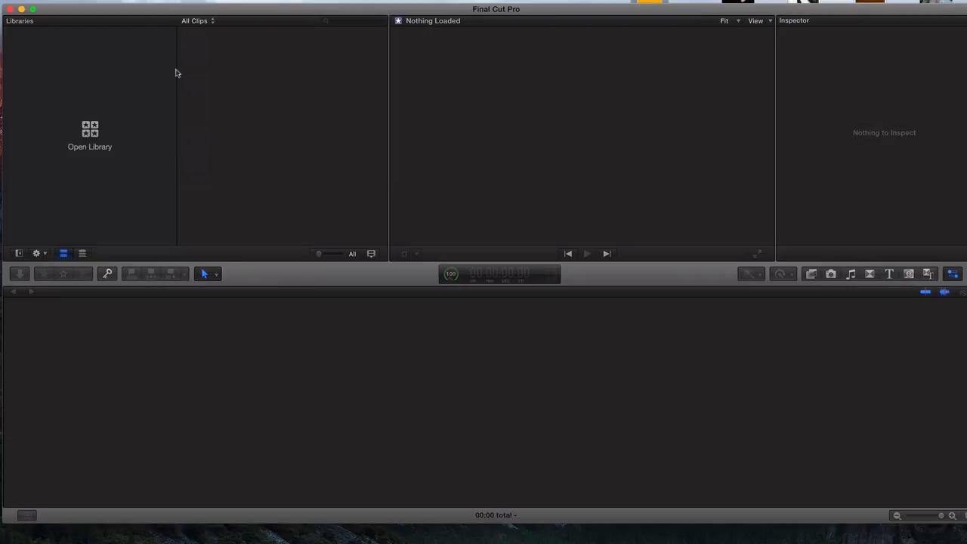
Step: Create a new library named First_Library, saved in the FCPX Libraries folder under Village Park Source on the Sup Baby drive
{"action": "left_click", "coordinate": [24, 5]}
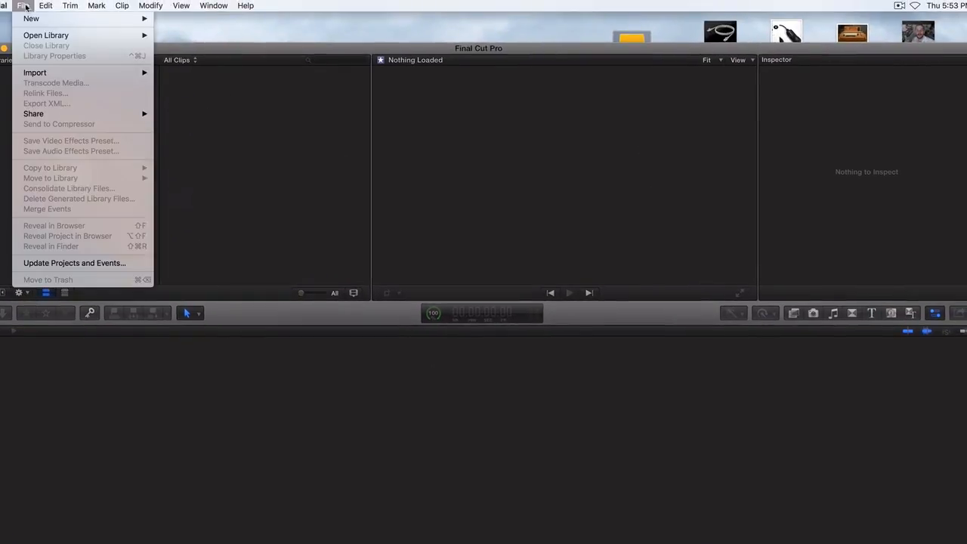
{"action": "mouse_move", "coordinate": [124, 19]}
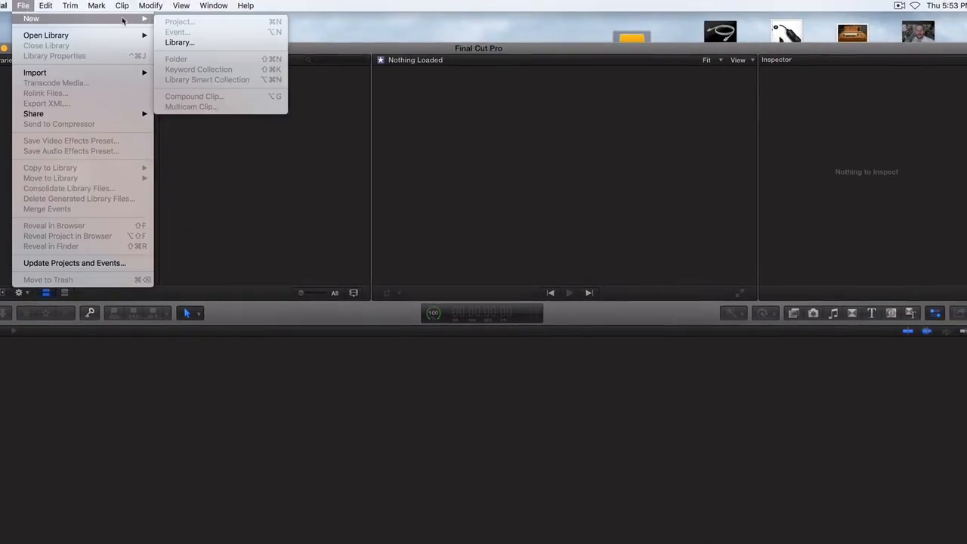
{"action": "left_click", "coordinate": [178, 43]}
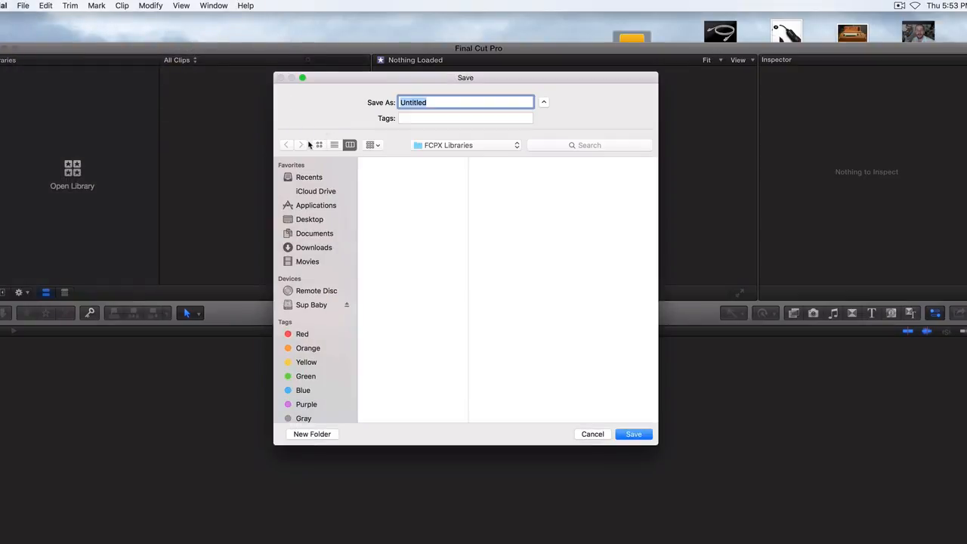
{"action": "left_click", "coordinate": [307, 305]}
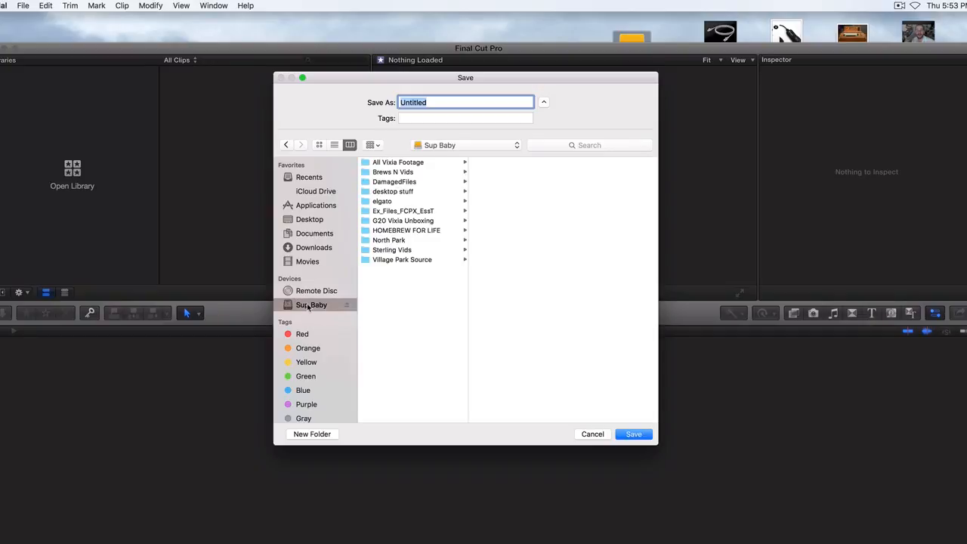
{"action": "left_click", "coordinate": [397, 260]}
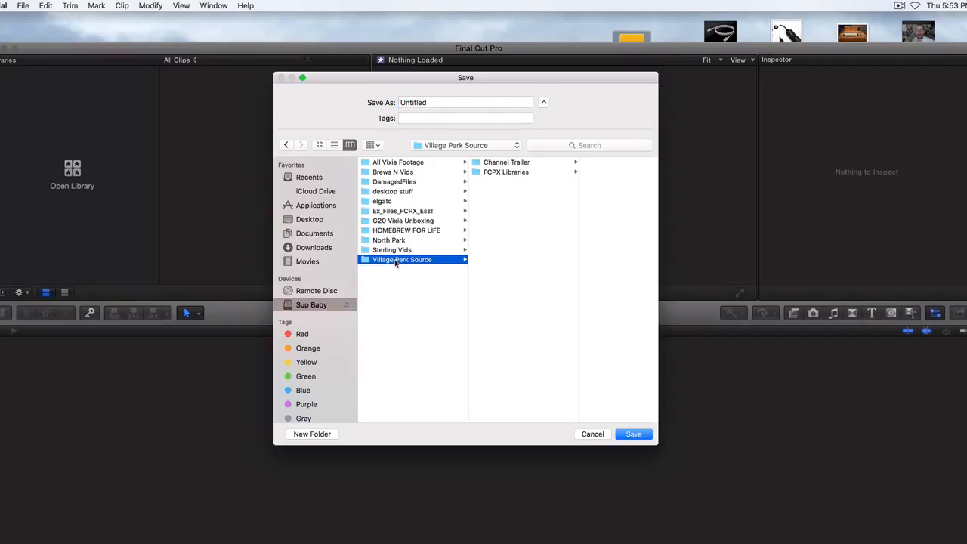
{"action": "left_click", "coordinate": [506, 172]}
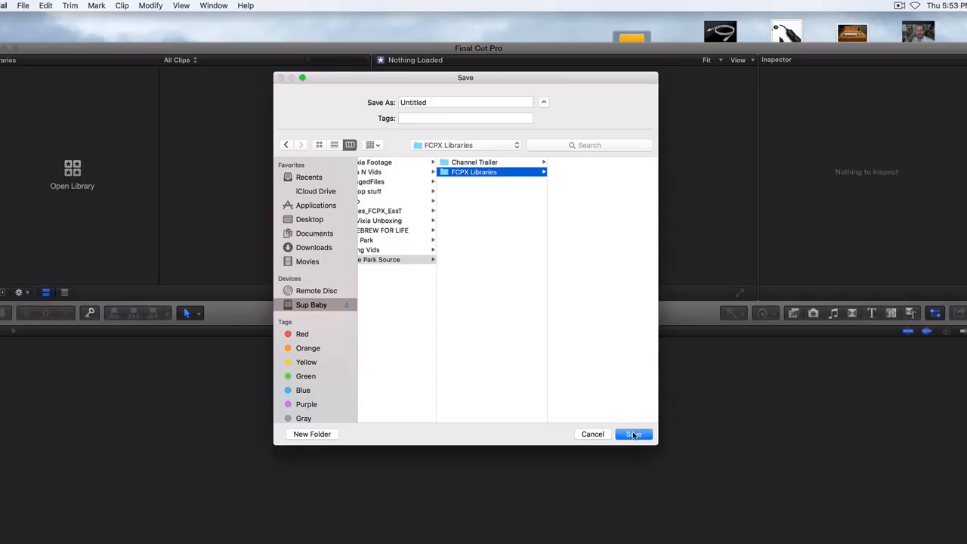
{"action": "left_click_drag", "start_coordinate": [434, 99], "coordinate": [355, 94]}
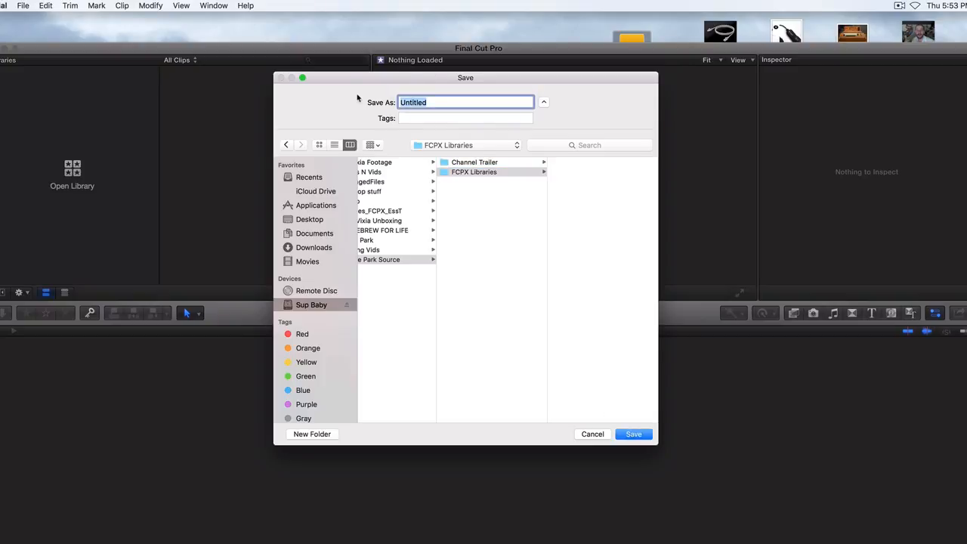
{"action": "type", "text": "First_Library"}
{"action": "left_click", "coordinate": [630, 435]}
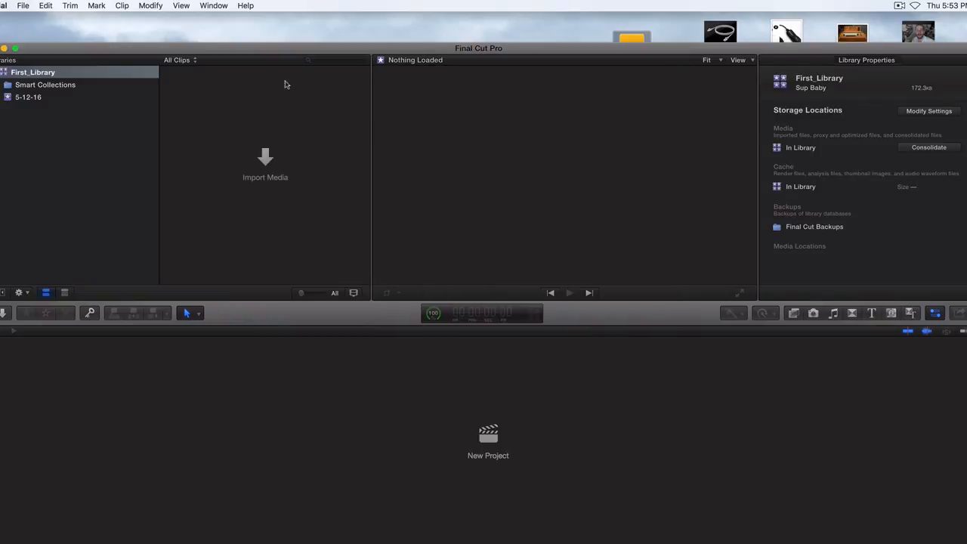
Step: Expand First_Library's Smart Collections and look through the All Video, Audio Only and Favorites collections
{"action": "left_click_drag", "start_coordinate": [261, 49], "coordinate": [260, 55]}
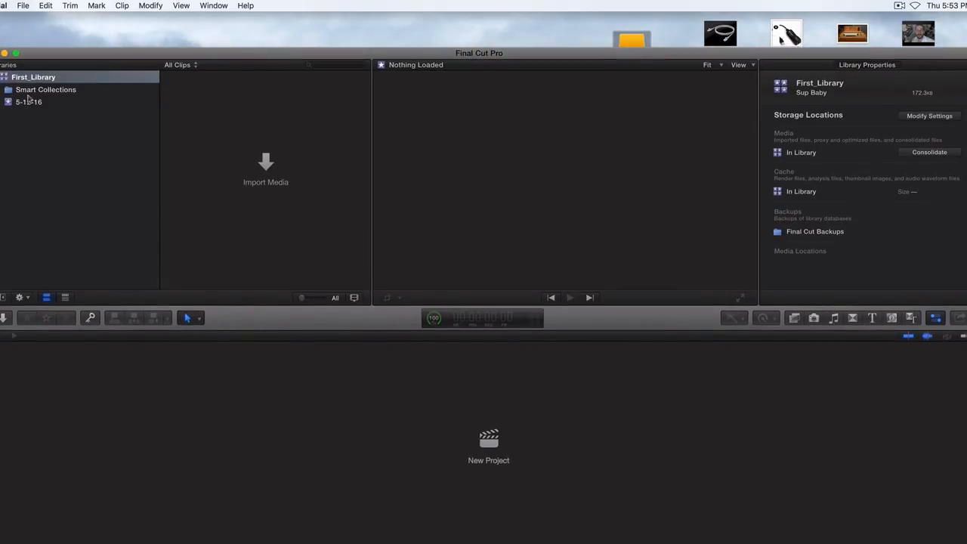
{"action": "left_click_drag", "start_coordinate": [65, 50], "coordinate": [81, 50]}
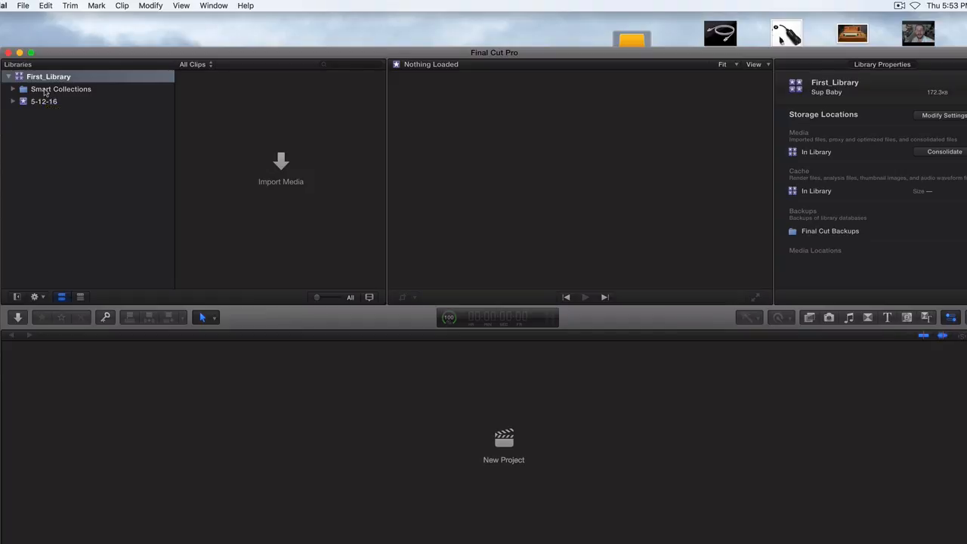
{"action": "left_click", "coordinate": [13, 89]}
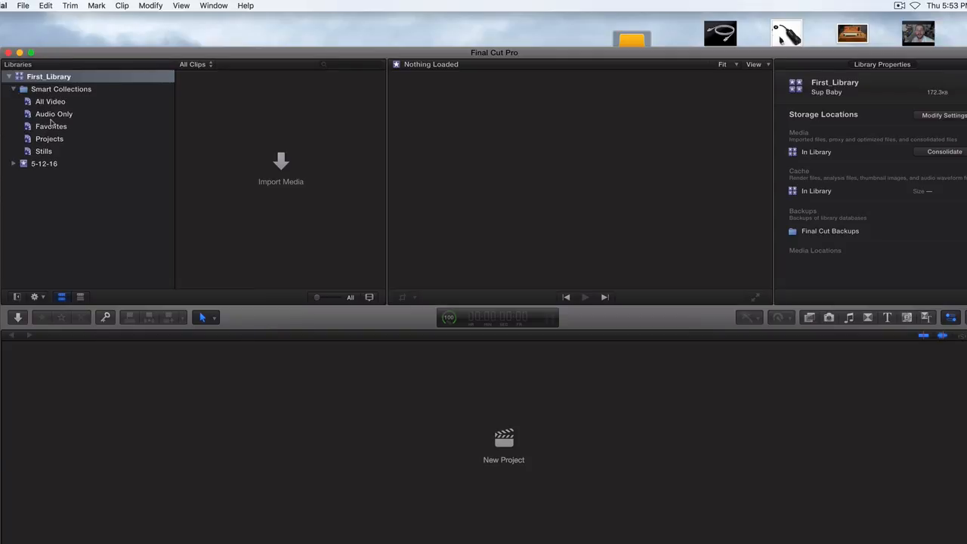
{"action": "left_click", "coordinate": [50, 102]}
{"action": "left_click", "coordinate": [51, 114]}
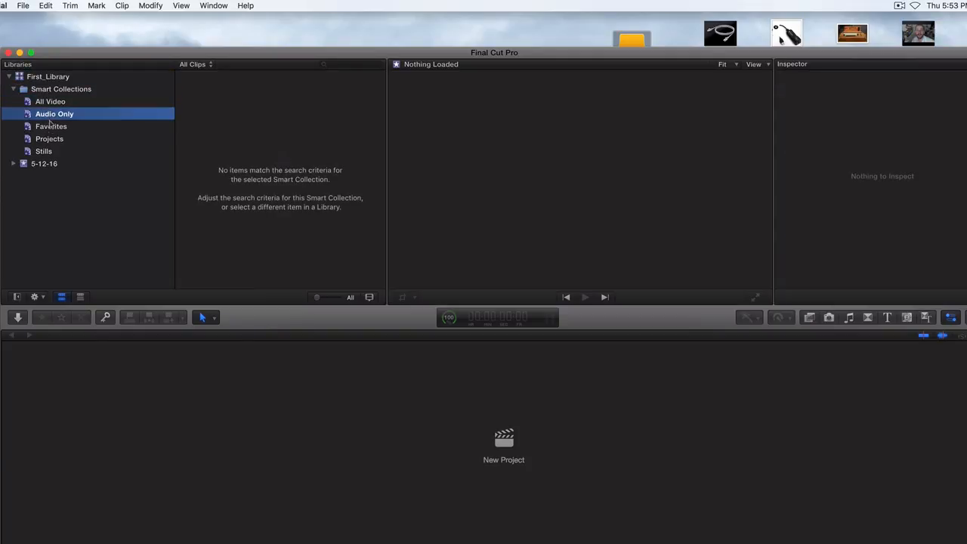
{"action": "left_click", "coordinate": [51, 127]}
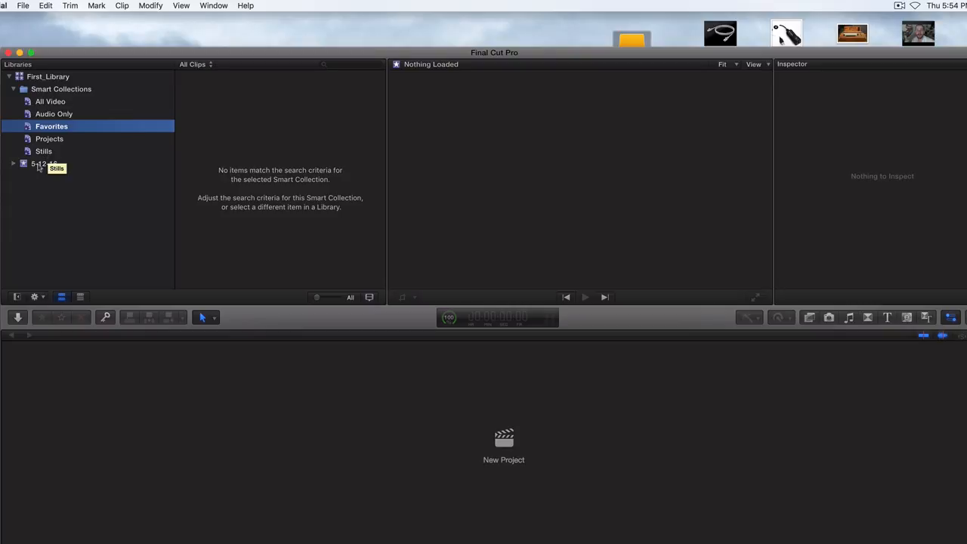
Step: Collapse the Smart Collections folder and select the 5-12-16 event in First_Library
{"action": "left_click", "coordinate": [9, 77]}
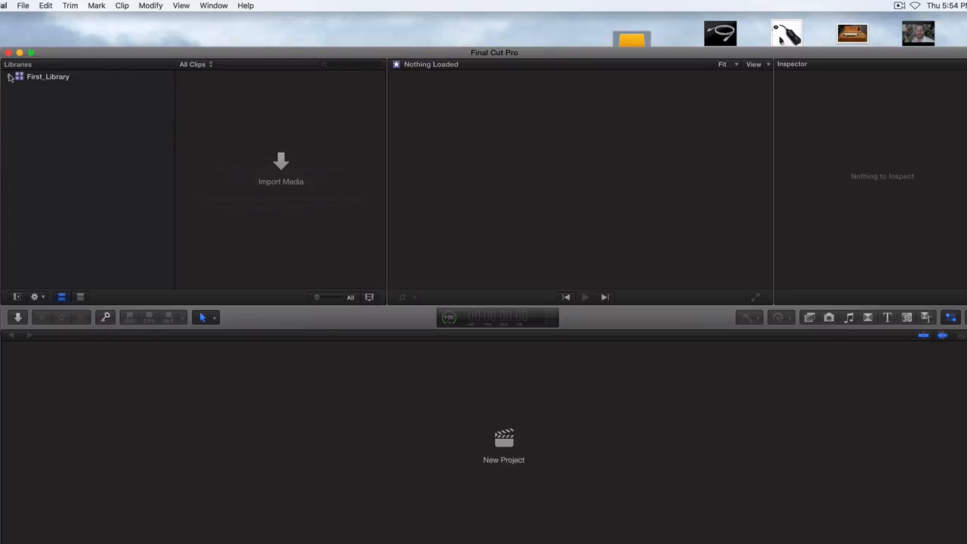
{"action": "left_click", "coordinate": [9, 77]}
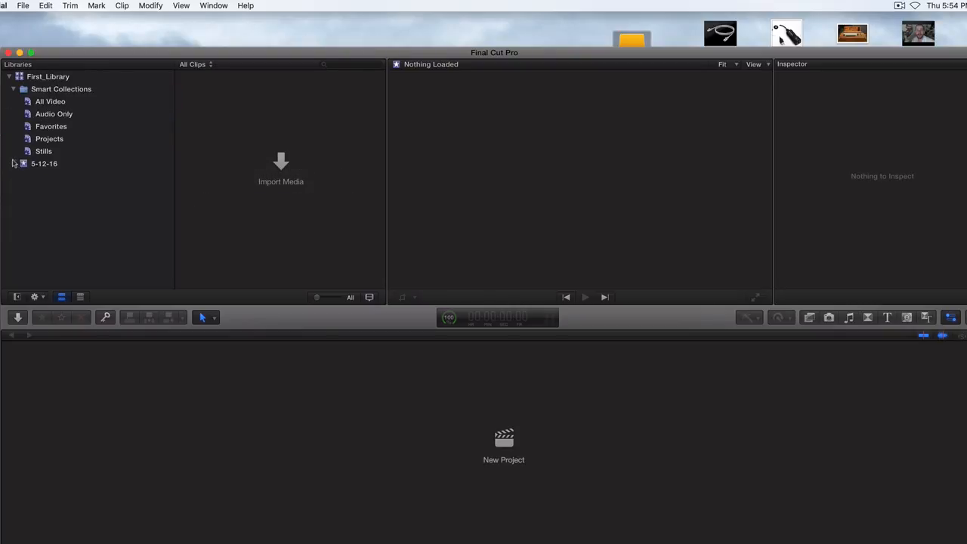
{"action": "left_click", "coordinate": [13, 89]}
{"action": "left_click", "coordinate": [59, 102]}
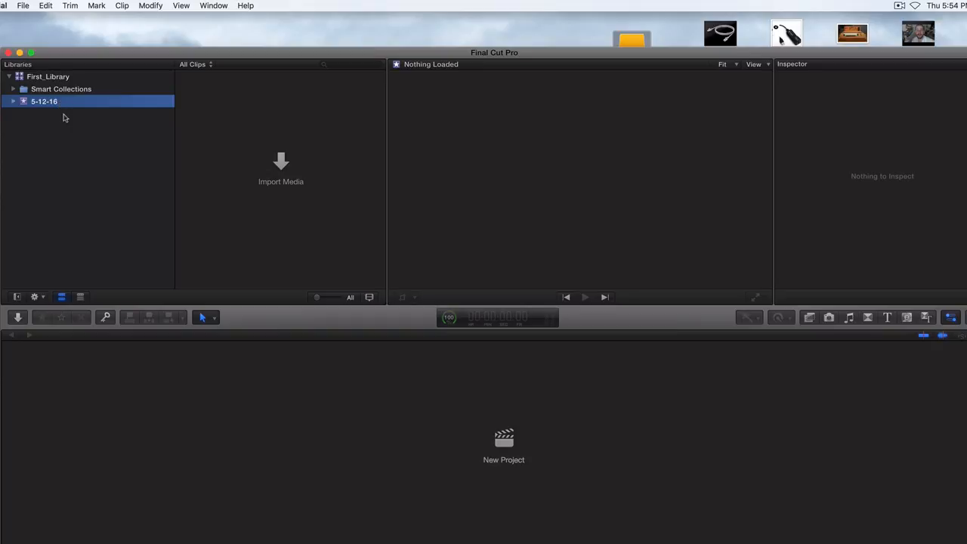
Step: Rename the 5-12-16 event in First_Library as First Event
{"action": "left_click", "coordinate": [60, 89]}
{"action": "left_click", "coordinate": [57, 102]}
{"action": "left_click", "coordinate": [59, 105]}
{"action": "type", "text": "F"}
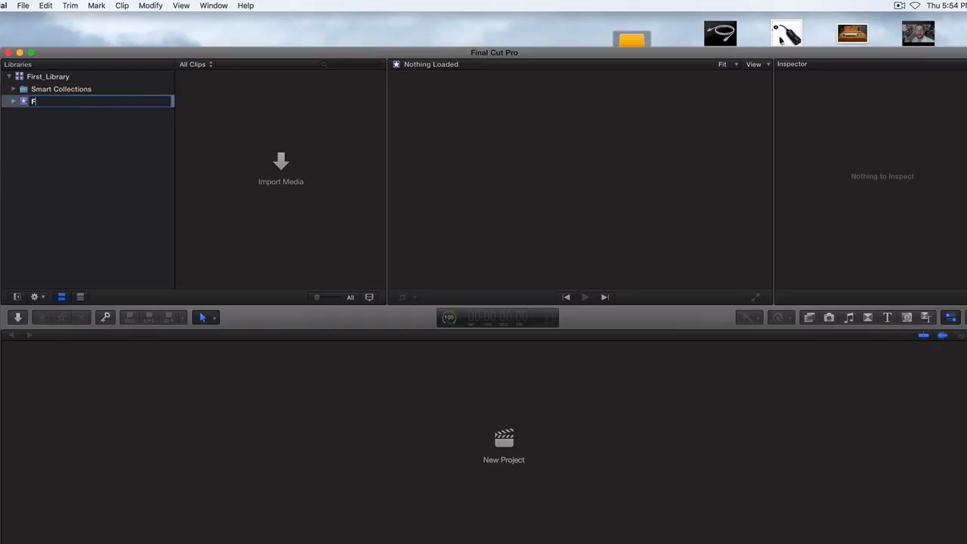
{"action": "type", "text": "irst Event"}
{"action": "key", "text": "Return"}
Step: Uncover the desktop and switch to Finder, opening the FCPX Libraries folder inside Village Park Source on the Sup Baby drive
{"action": "left_click_drag", "start_coordinate": [125, 55], "coordinate": [114, 99]}
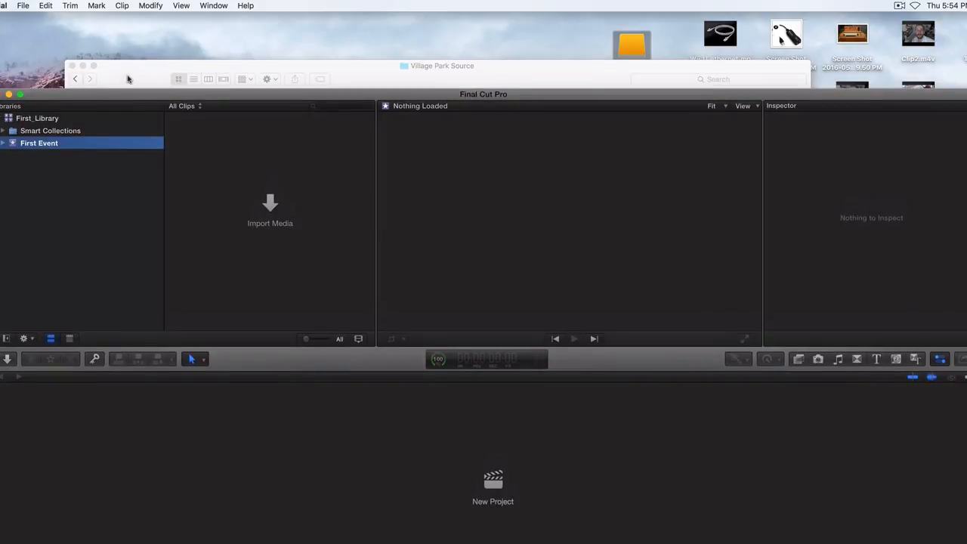
{"action": "left_click_drag", "start_coordinate": [126, 94], "coordinate": [125, 89]}
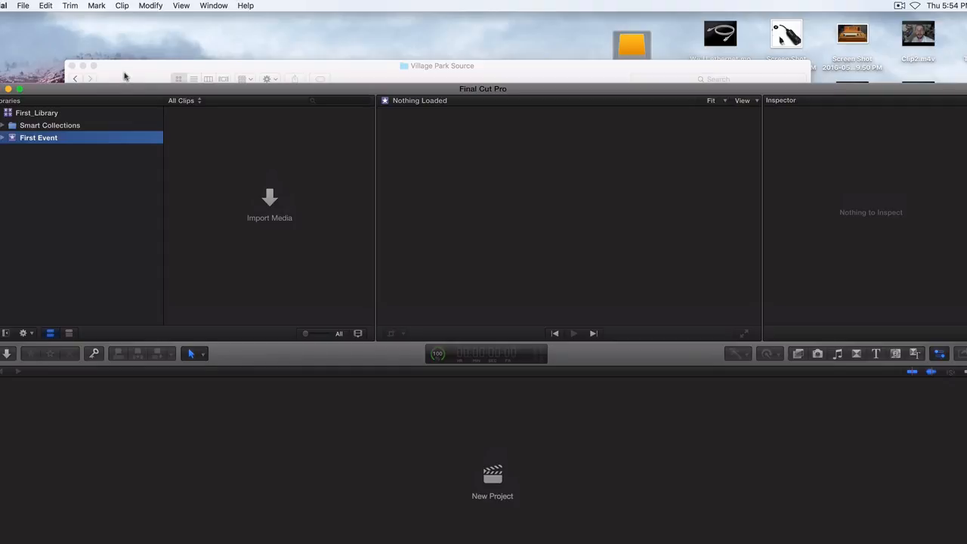
{"action": "left_click_drag", "start_coordinate": [126, 87], "coordinate": [125, 90]}
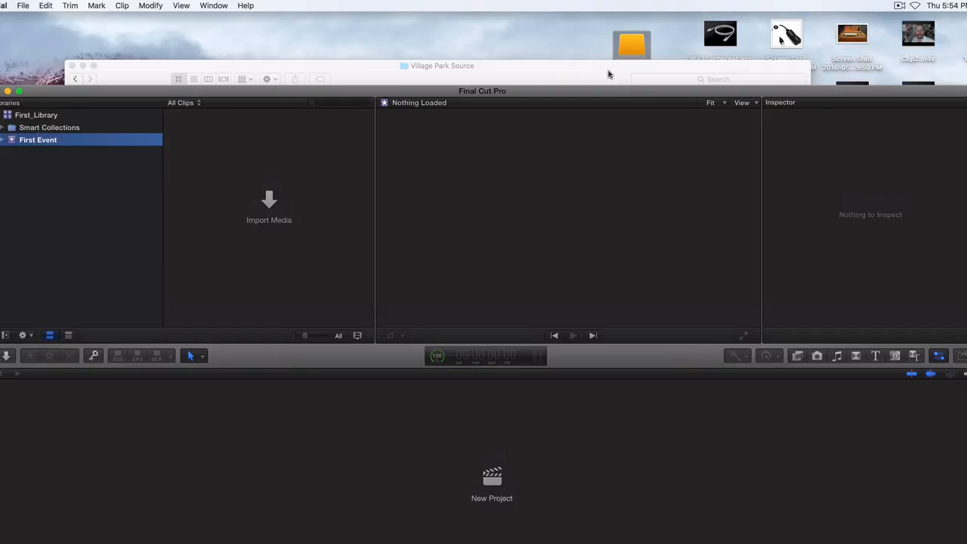
{"action": "left_click_drag", "start_coordinate": [608, 74], "coordinate": [607, 84]}
{"action": "double_click", "coordinate": [637, 51]}
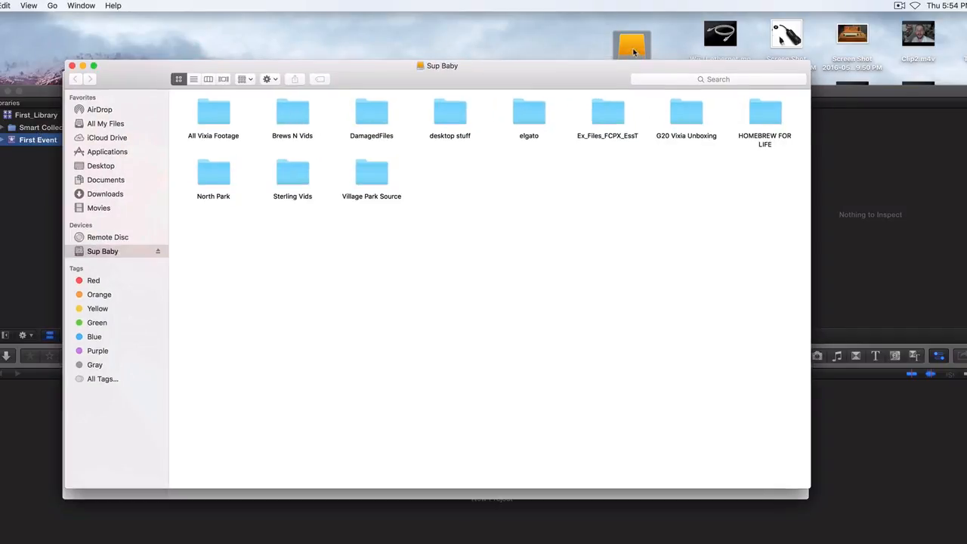
{"action": "left_click_drag", "start_coordinate": [470, 86], "coordinate": [461, 19]}
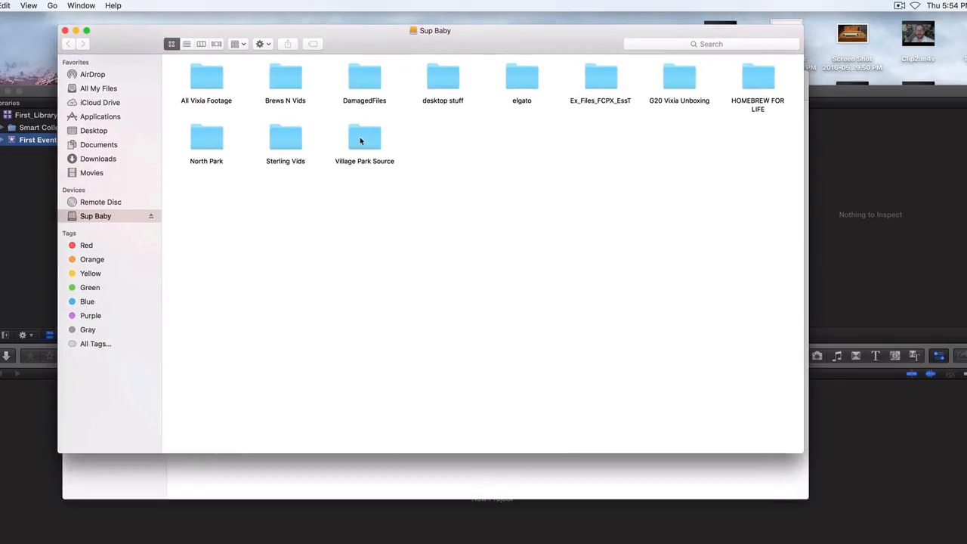
{"action": "double_click", "coordinate": [359, 137]}
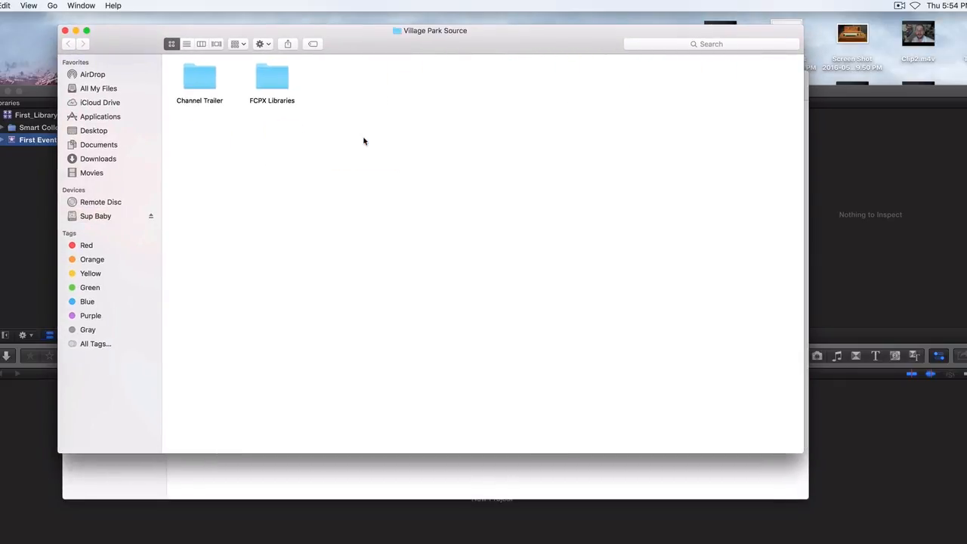
{"action": "double_click", "coordinate": [266, 76]}
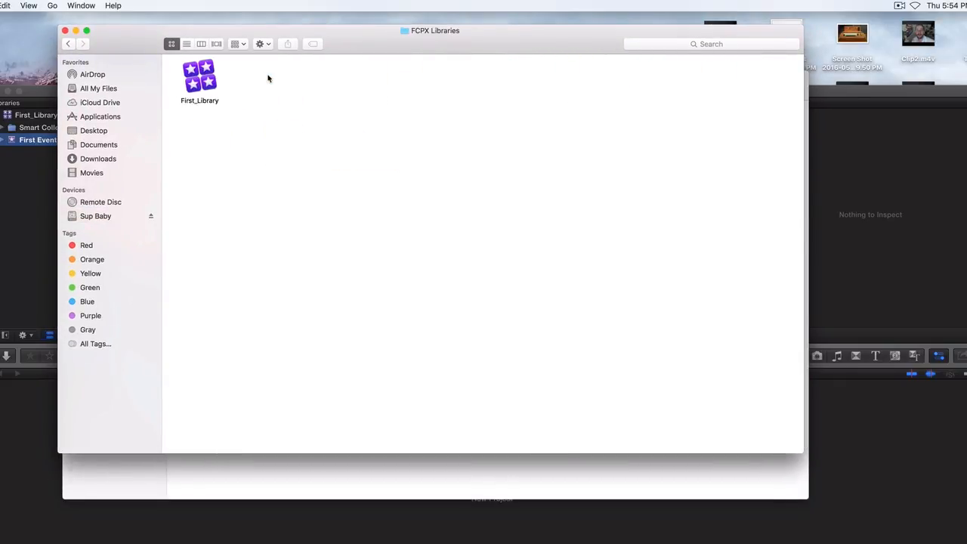
Step: Show the package contents of the First_Library file to examine its event folder and support files
{"action": "left_click", "coordinate": [211, 103]}
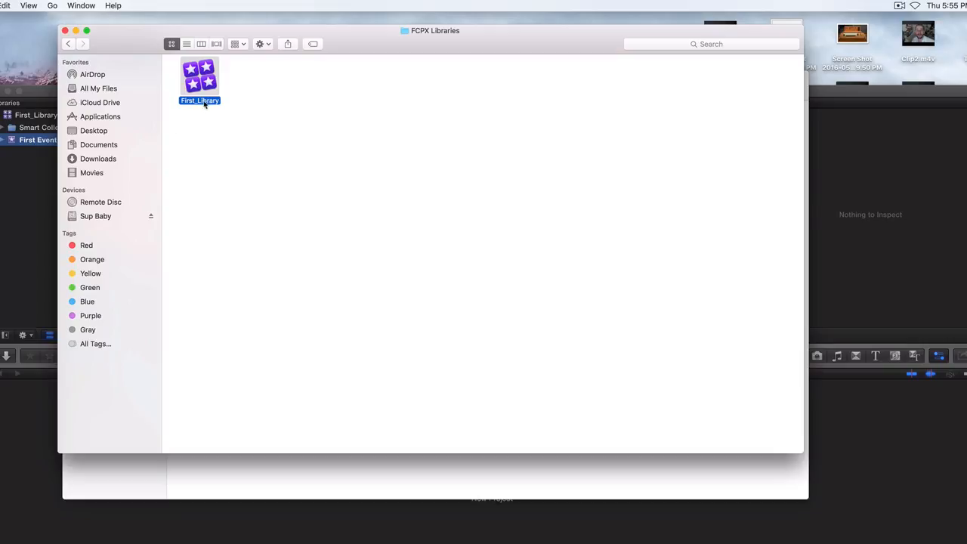
{"action": "double_click", "coordinate": [205, 101]}
{"action": "left_click", "coordinate": [225, 83]}
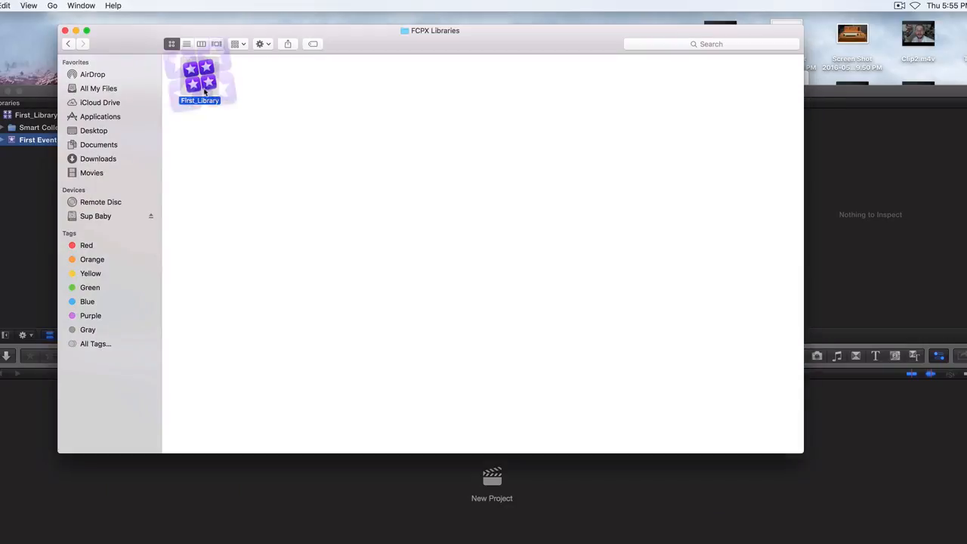
{"action": "right_click", "coordinate": [205, 89]}
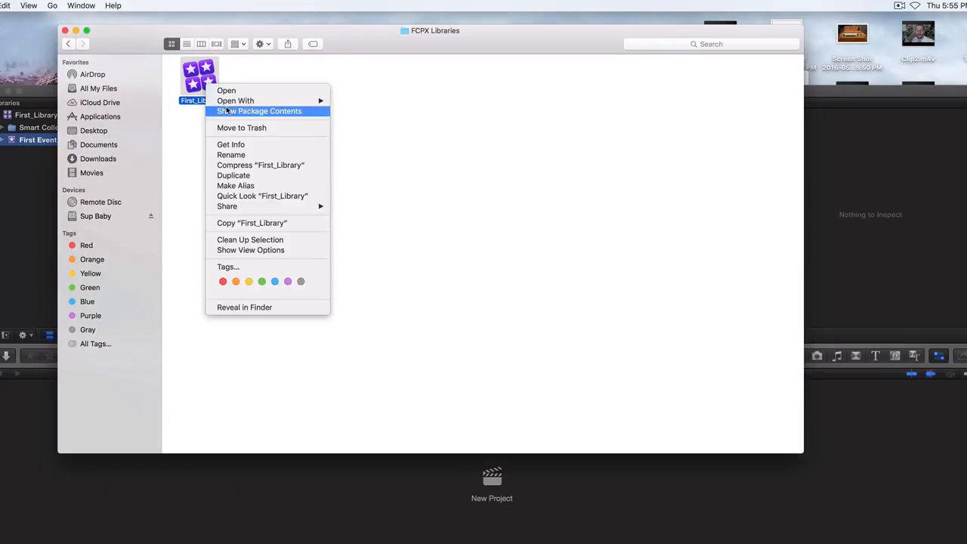
{"action": "left_click", "coordinate": [303, 115]}
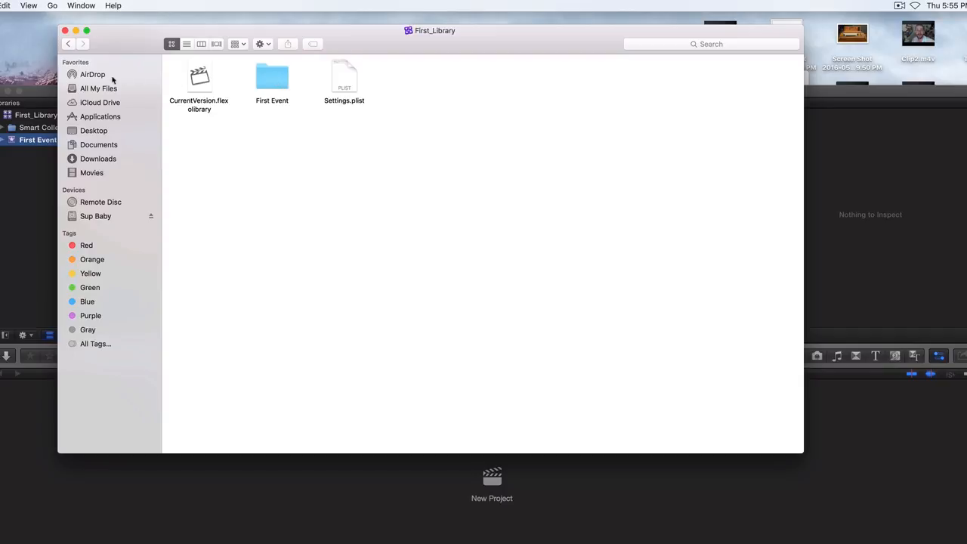
Step: Switch back to Final Cut Pro and move its window slightly upward
{"action": "left_click", "coordinate": [46, 97]}
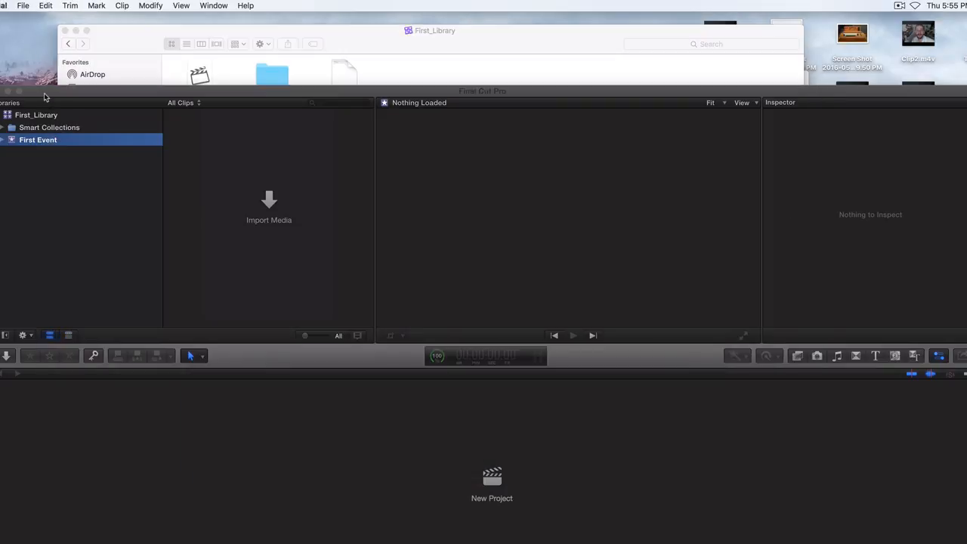
{"action": "left_click_drag", "start_coordinate": [240, 96], "coordinate": [233, 88]}
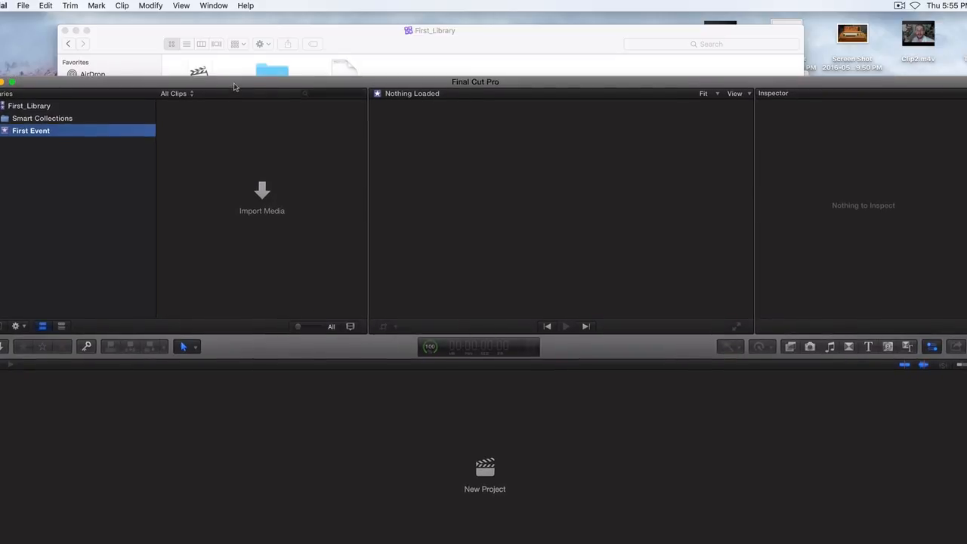